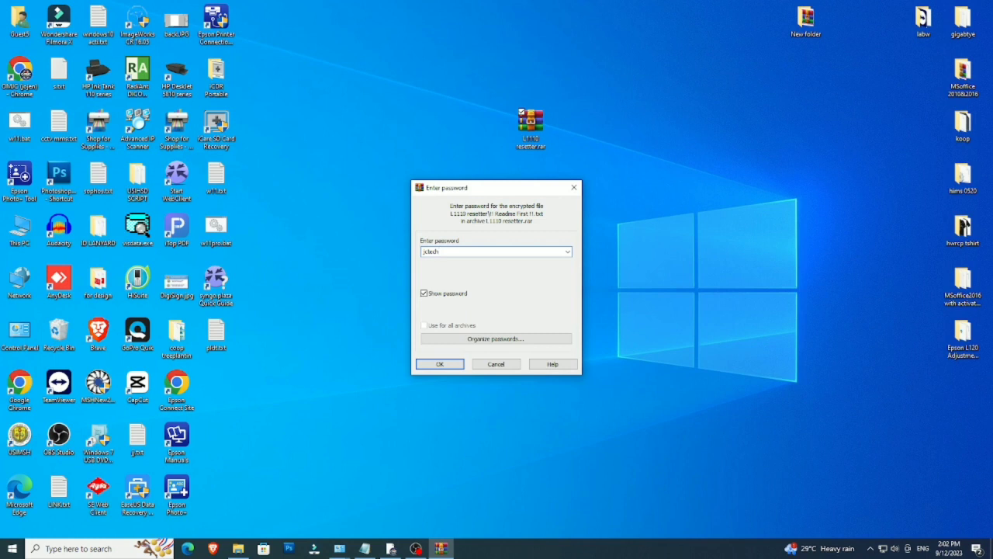
# Step: Enter the password for the L1110 resetter.rar archive and confirm it with OK
pyautogui.write('resetL1110')
pyautogui.doubleClick(476, 250)
pyautogui.click(440, 364)
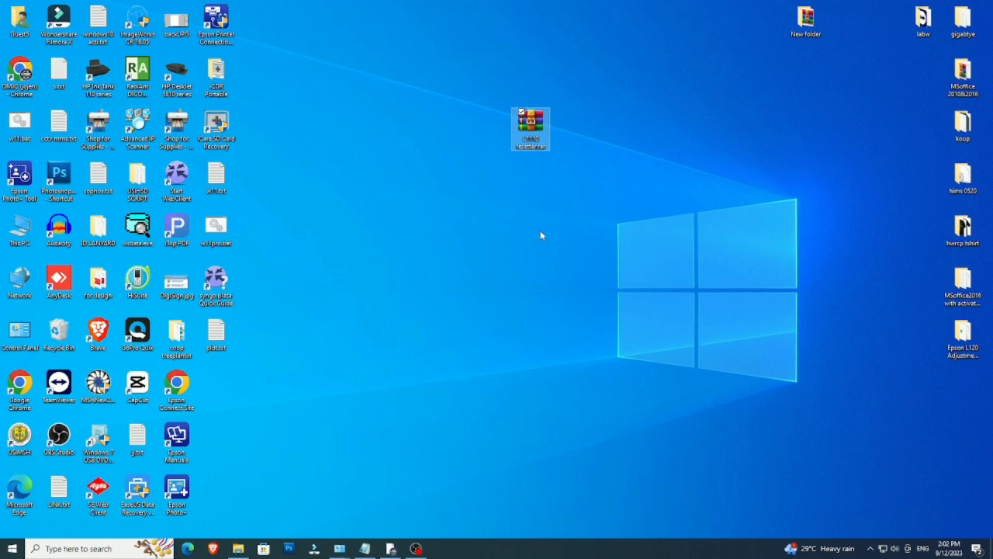
# Step: Move the extracted L1110 resetter folder beside the archive, open it, and launch Adjprog.exe
pyautogui.moveTo(232, 398); pyautogui.dragTo(587, 141)
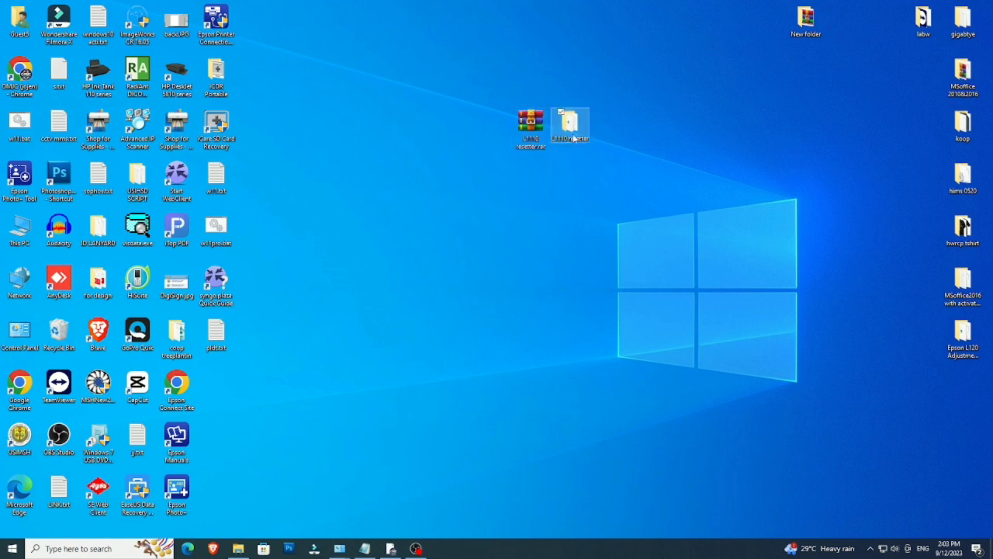
pyautogui.doubleClick(571, 128)
pyautogui.moveTo(380, 106); pyautogui.dragTo(592, 166)
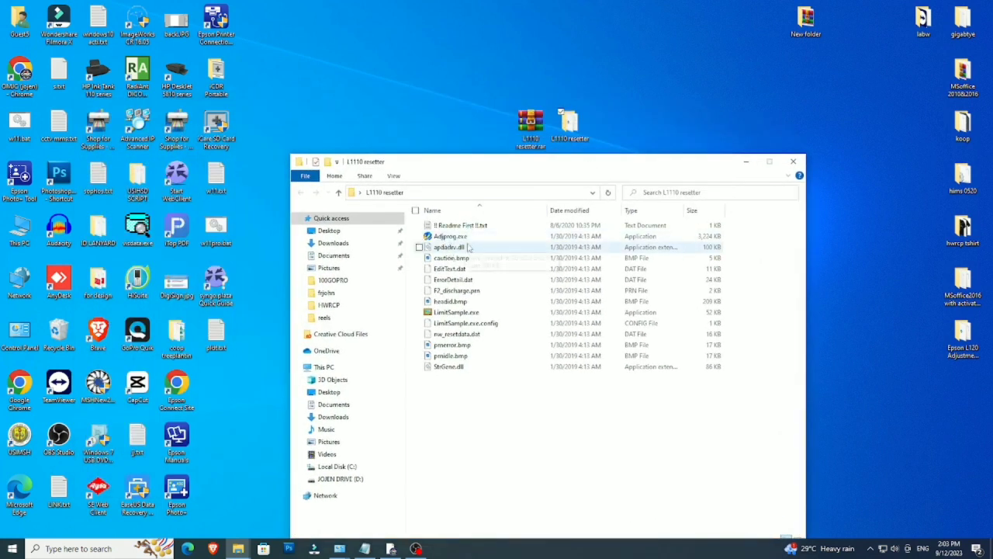
pyautogui.doubleClick(450, 236)
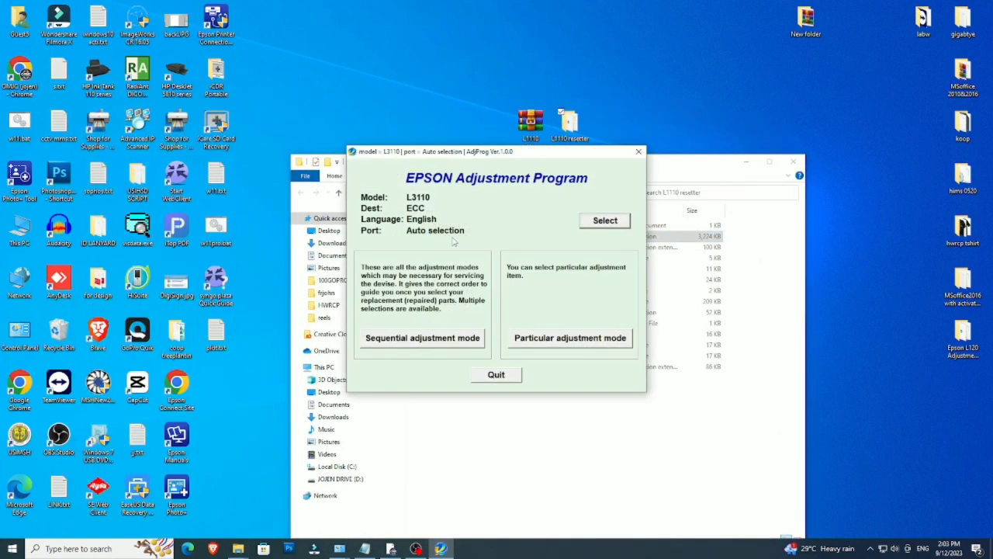
pyautogui.click(592, 221)
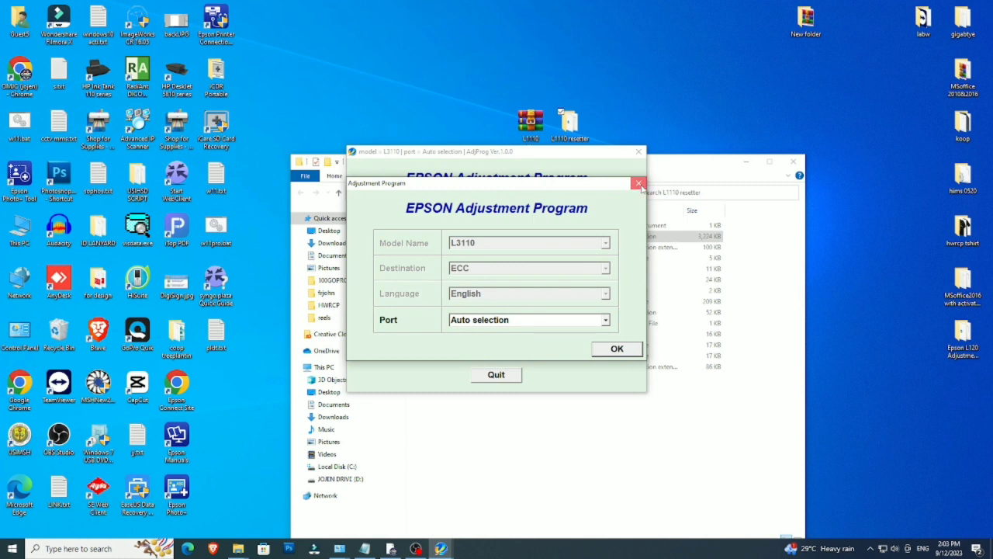
pyautogui.click(614, 351)
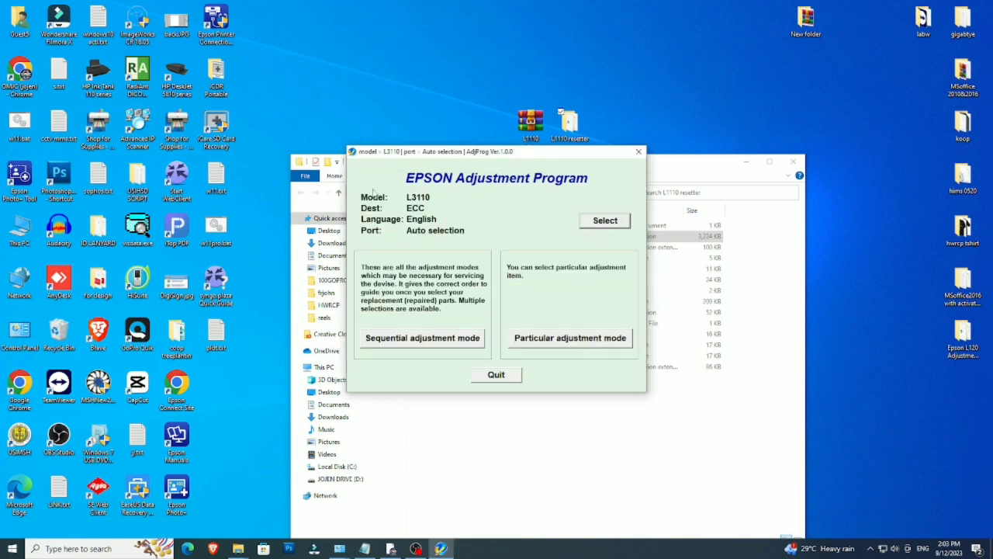
pyautogui.click(351, 152)
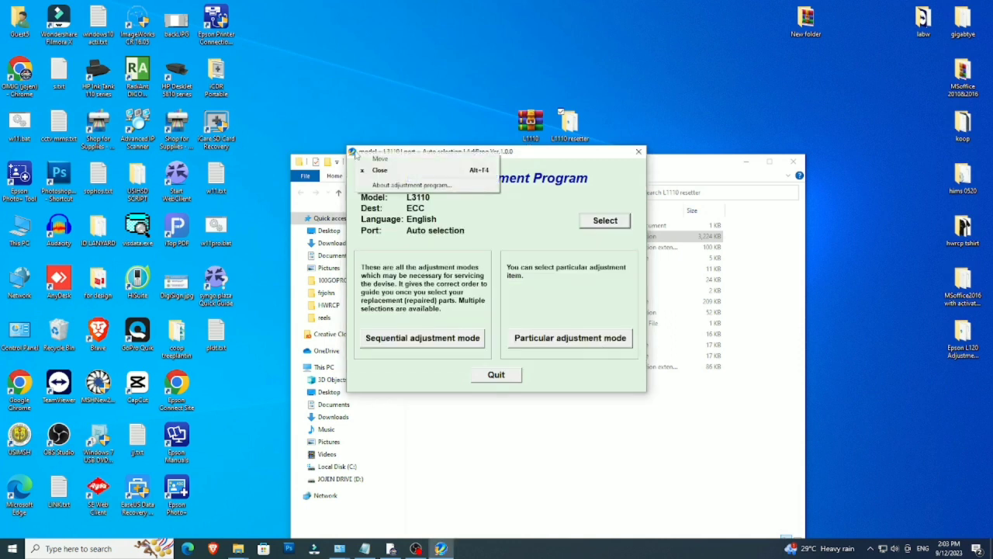
pyautogui.click(383, 187)
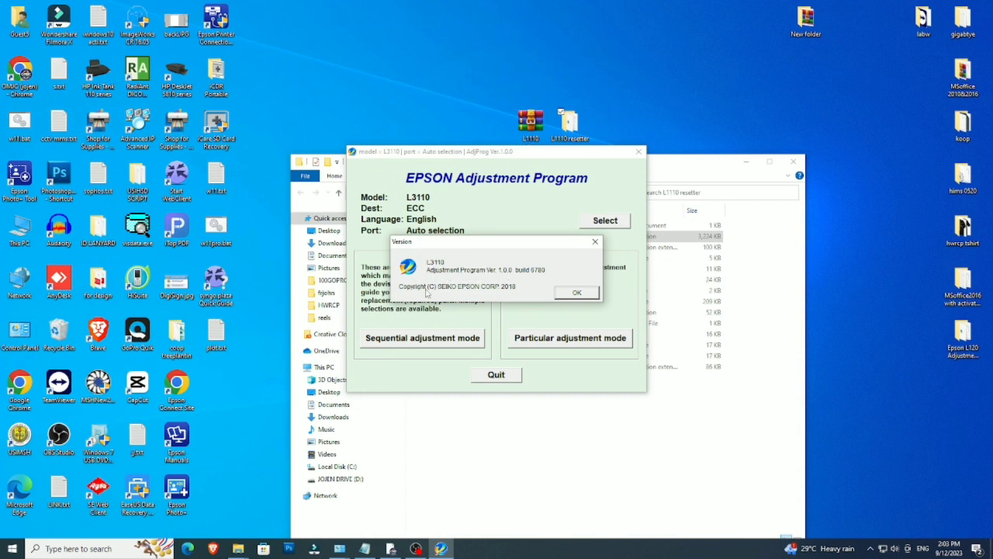
pyautogui.click(576, 294)
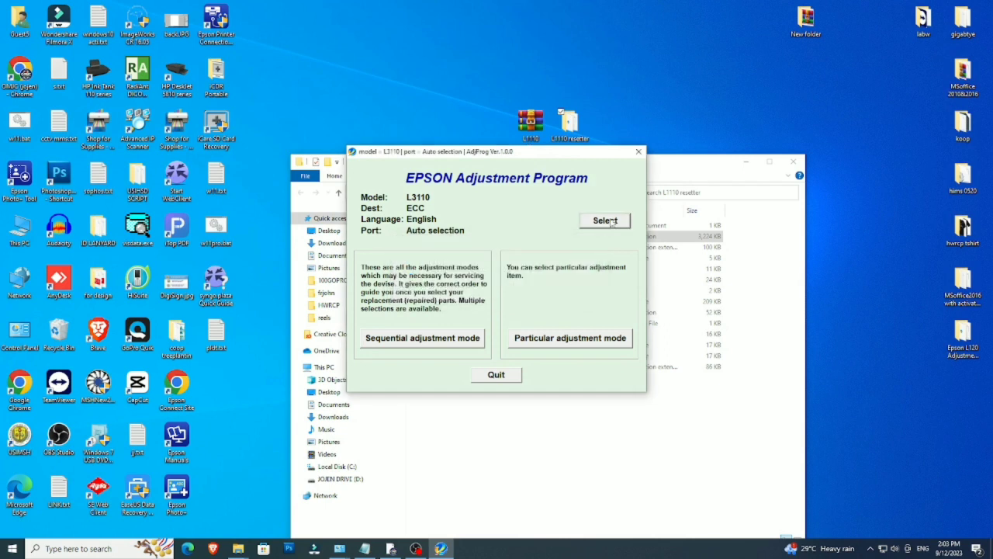
# Step: Choose port USB013 (L1110 Series) in the settings, then enter Particular adjustment mode
pyautogui.click(599, 222)
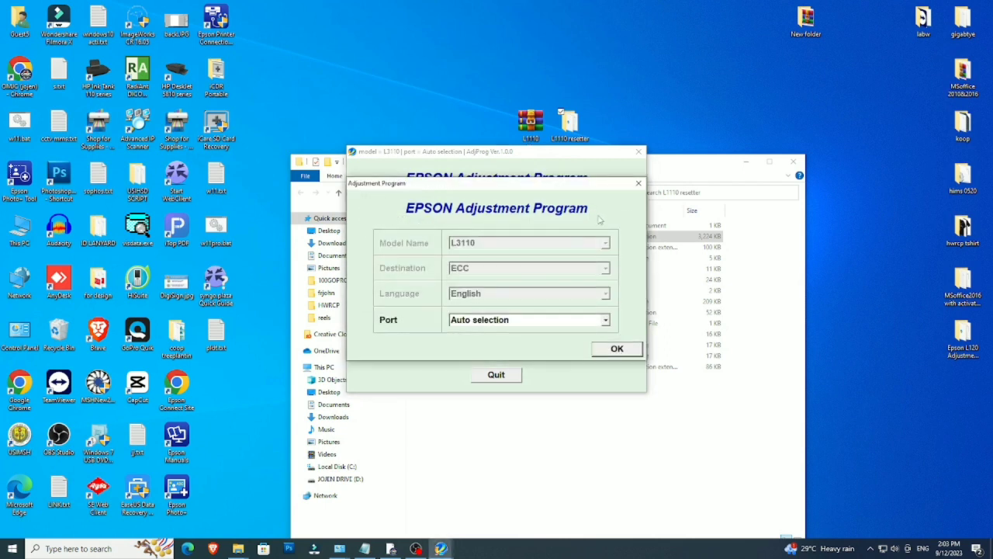
pyautogui.click(539, 321)
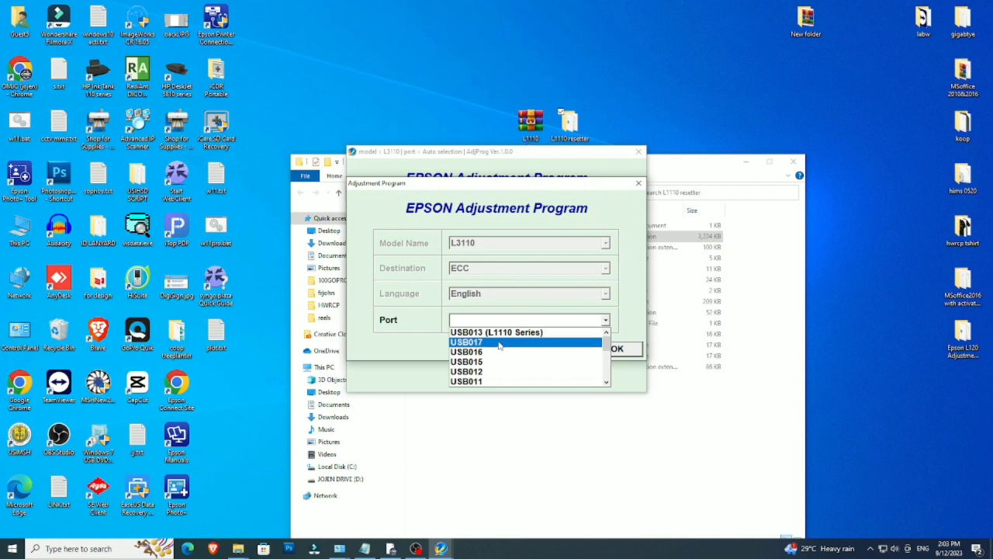
pyautogui.click(496, 332)
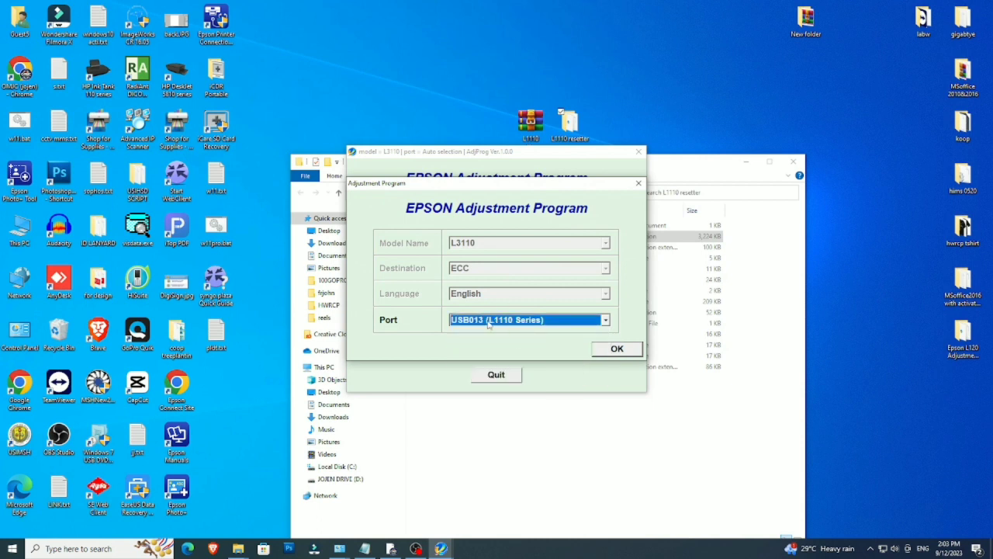
pyautogui.click(620, 350)
pyautogui.click(557, 342)
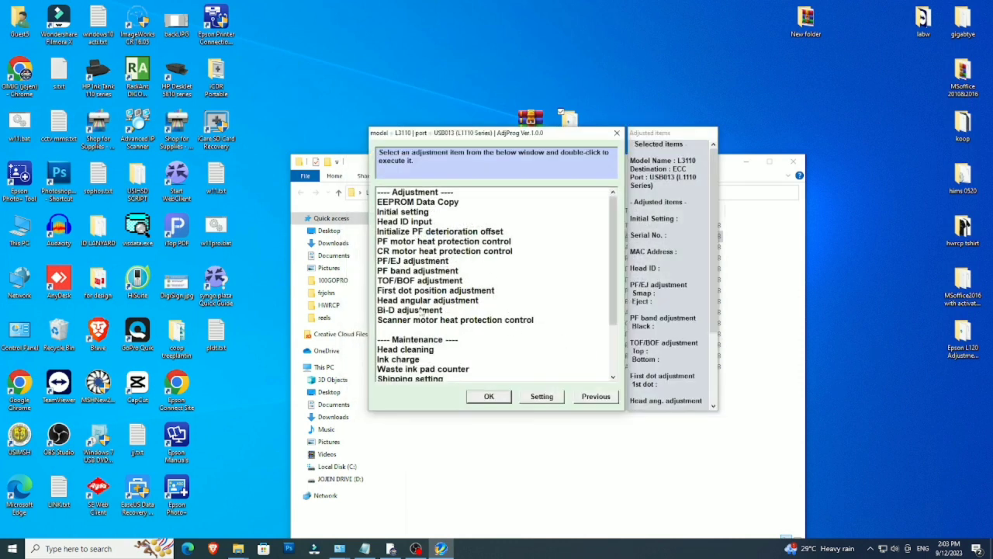
# Step: Scroll the adjustment list, pick Waste ink pad counter, and confirm with OK
pyautogui.moveTo(613, 233); pyautogui.dragTo(625, 307)
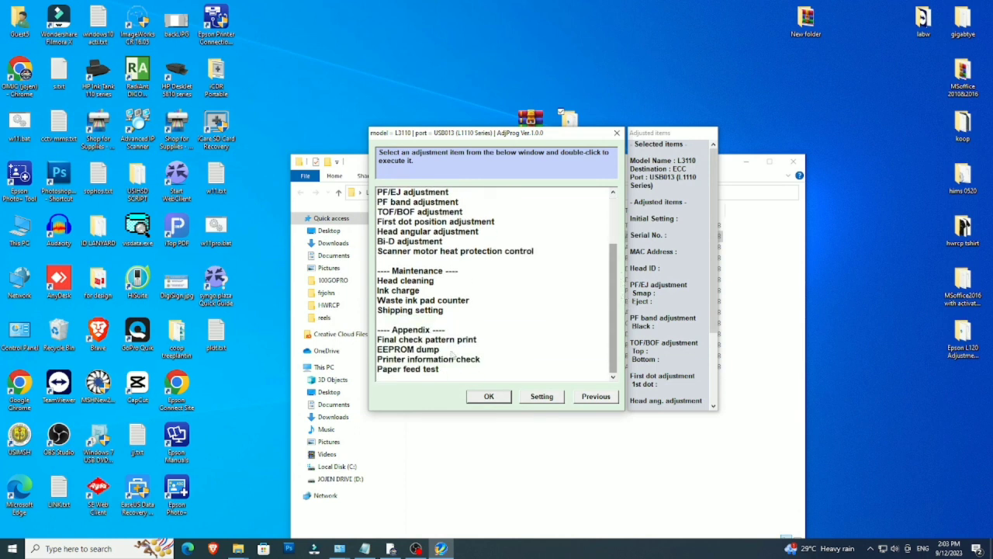
pyautogui.click(405, 304)
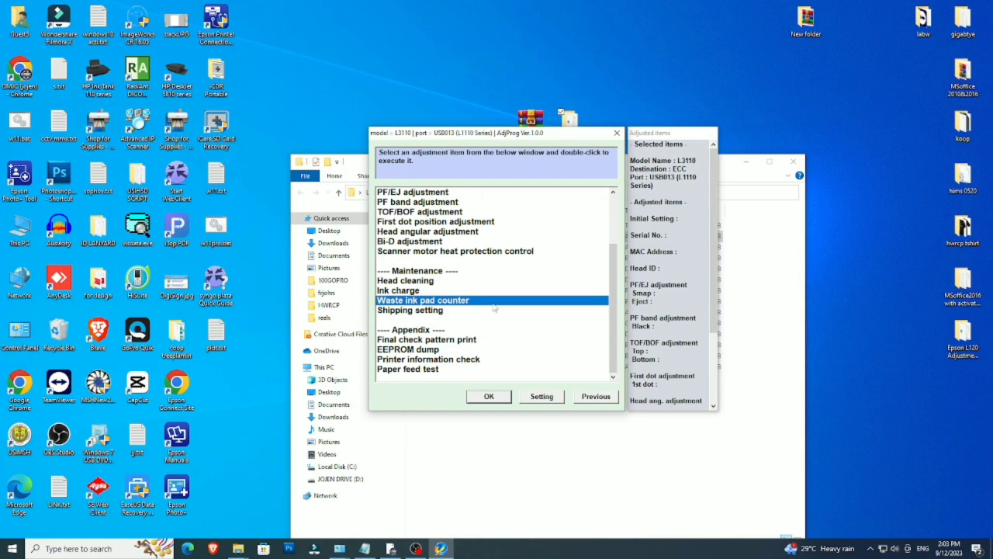
pyautogui.click(501, 397)
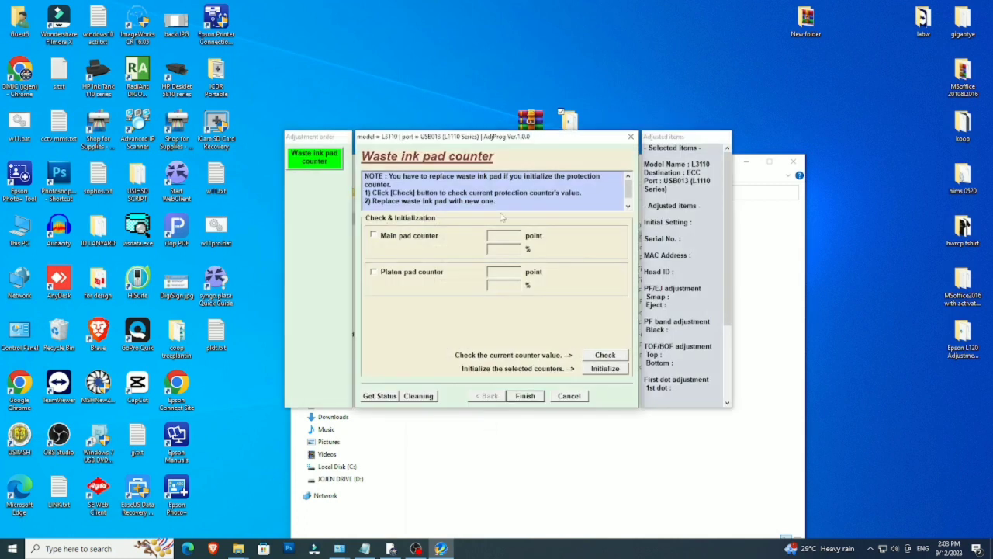
# Step: Check the main and platen pad counters, showing the main pad at 6347 points
pyautogui.click(373, 235)
pyautogui.click(373, 273)
pyautogui.click(617, 357)
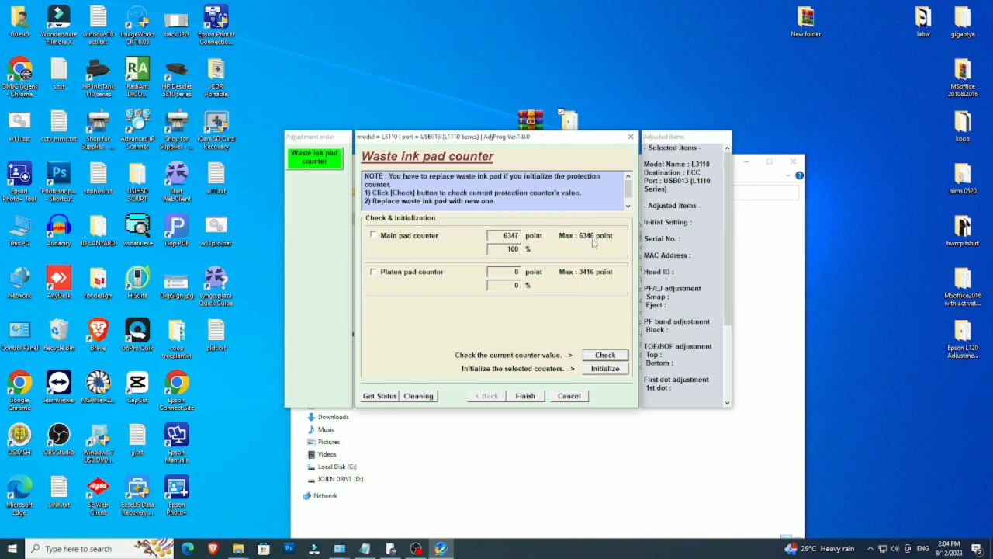
pyautogui.moveTo(520, 235); pyautogui.dragTo(502, 235)
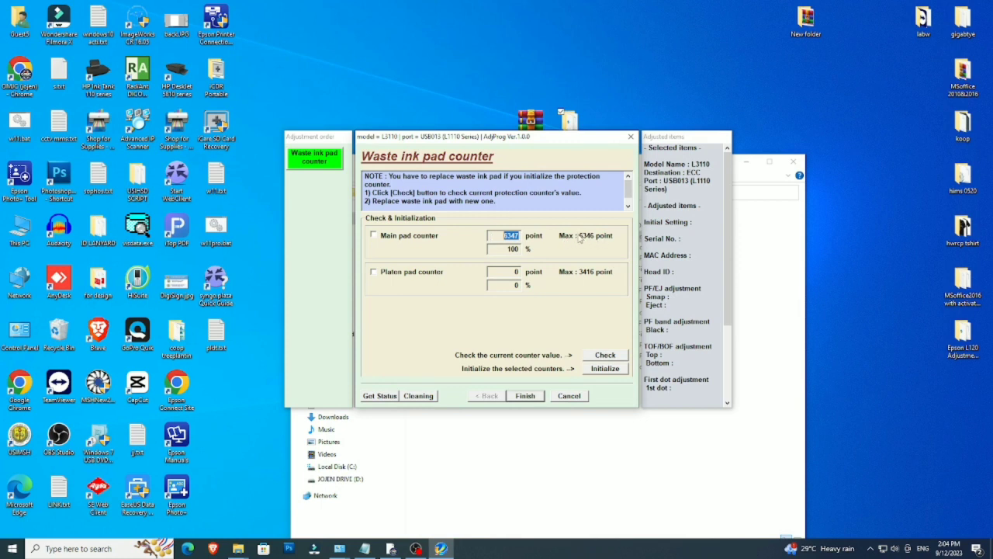
# Step: Mark both main and platen pad counters and request their initialization
pyautogui.click(373, 236)
pyautogui.click(373, 271)
pyautogui.click(606, 369)
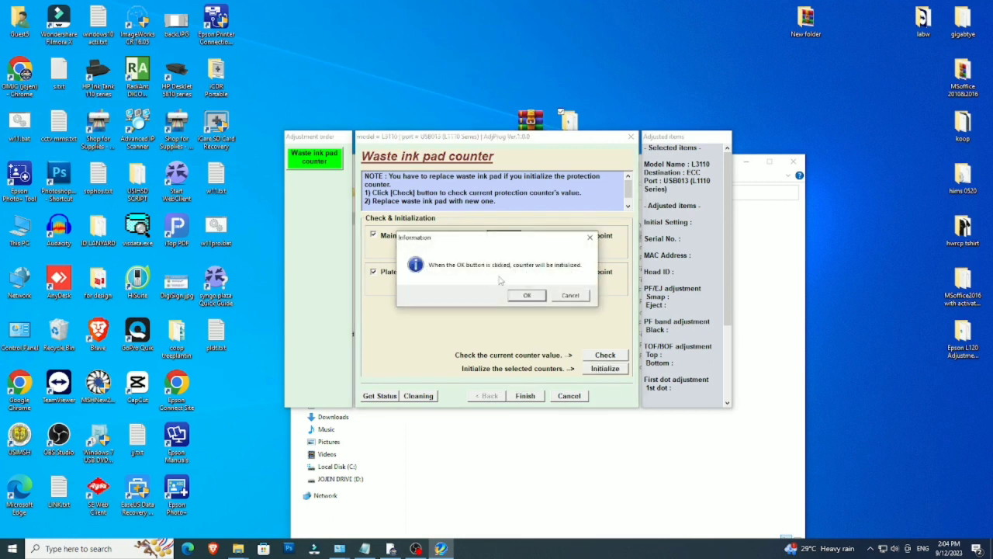
# Step: Confirm initializing the counters in the Information dialog
pyautogui.click(526, 297)
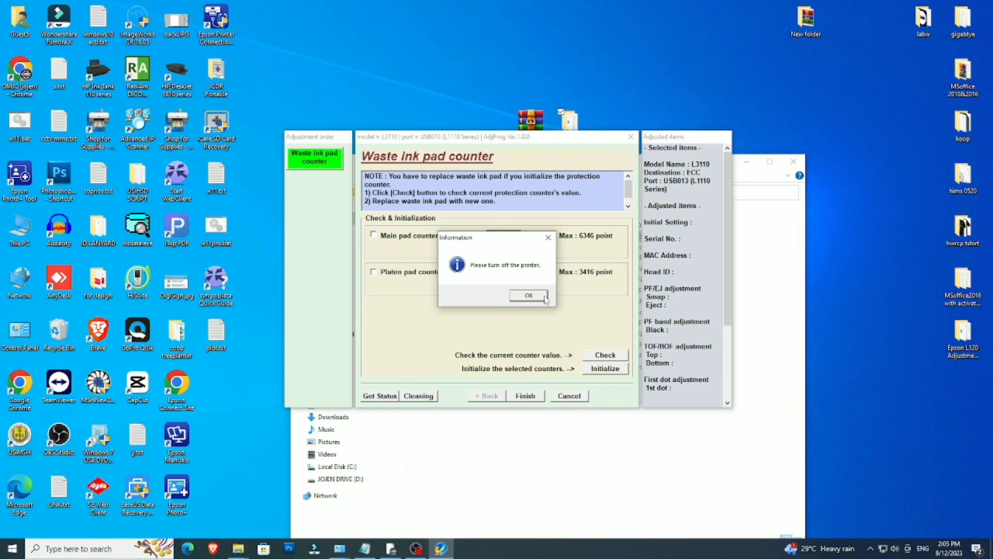
# Step: Acknowledge the turn-off-printer notice so both pad counters show 0 points and 0%
pyautogui.click(533, 297)
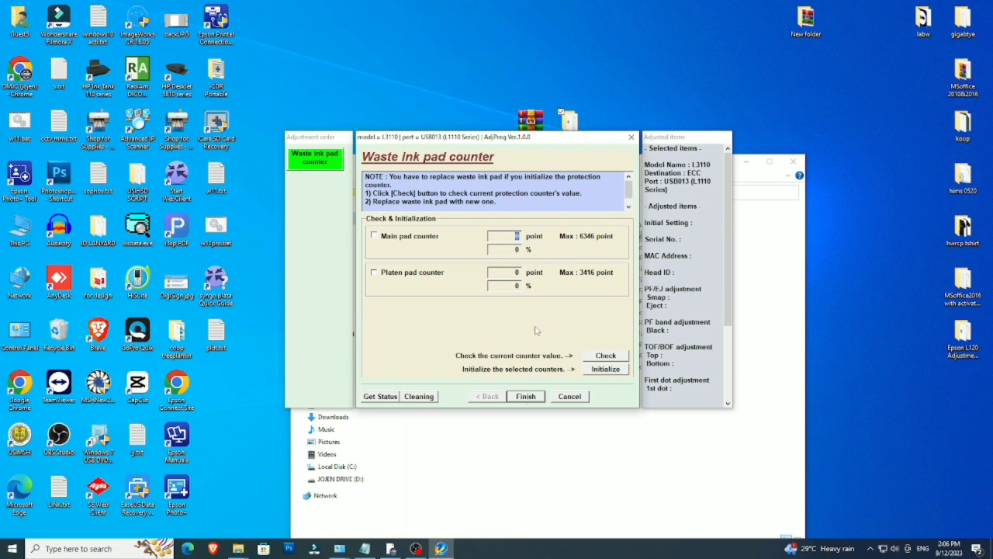
# Step: Finish the adjustment, quit AdjProg, close the folder window, and select both desktop icons
pyautogui.click(526, 396)
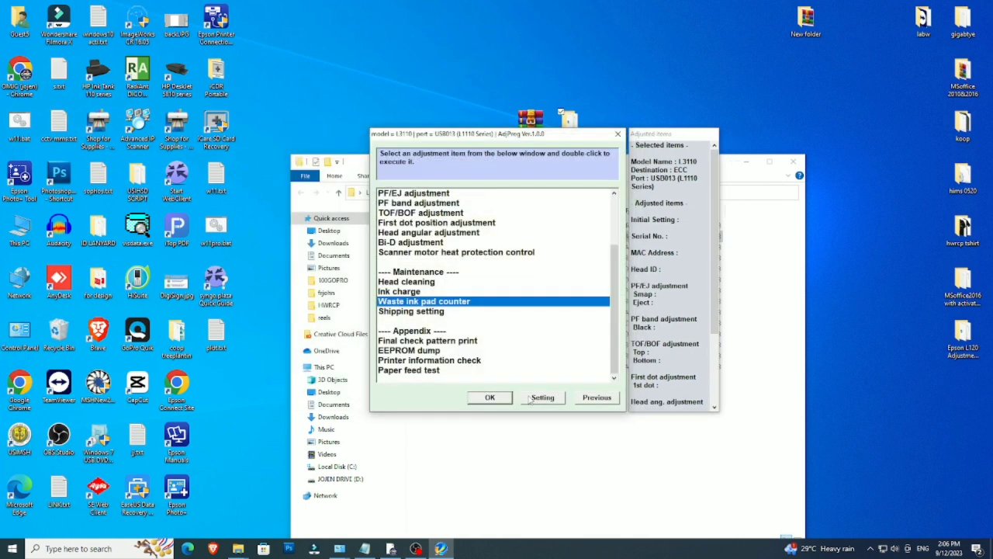
pyautogui.click(617, 134)
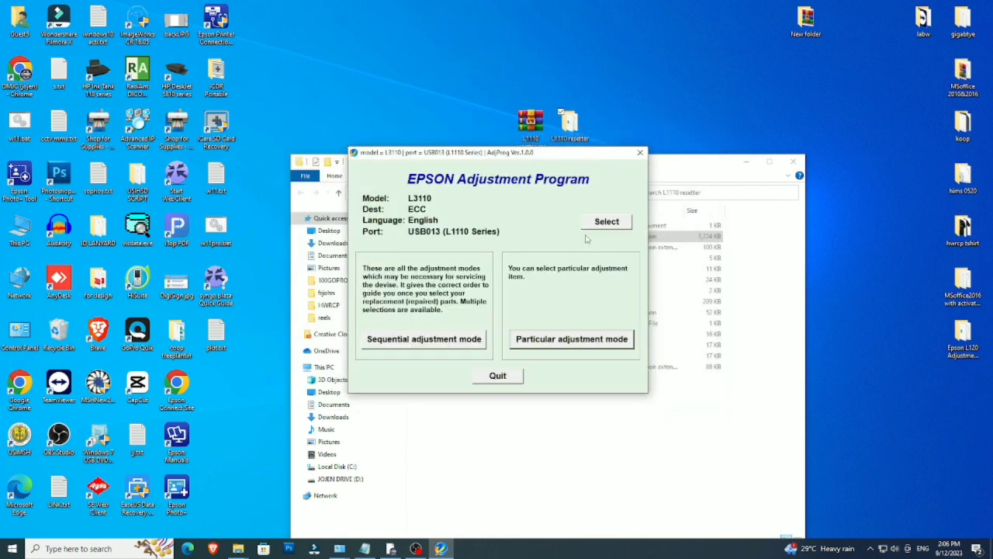
pyautogui.click(639, 153)
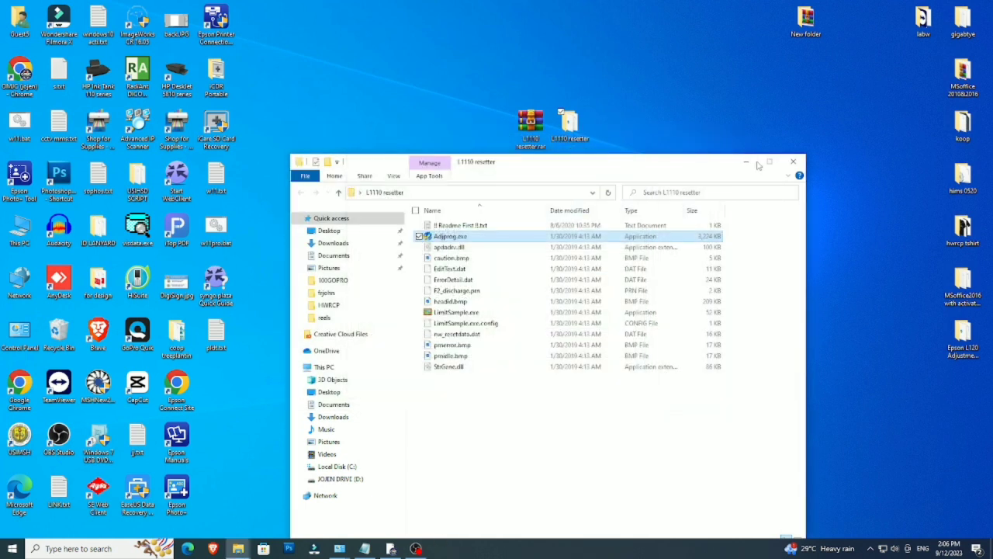
pyautogui.click(792, 160)
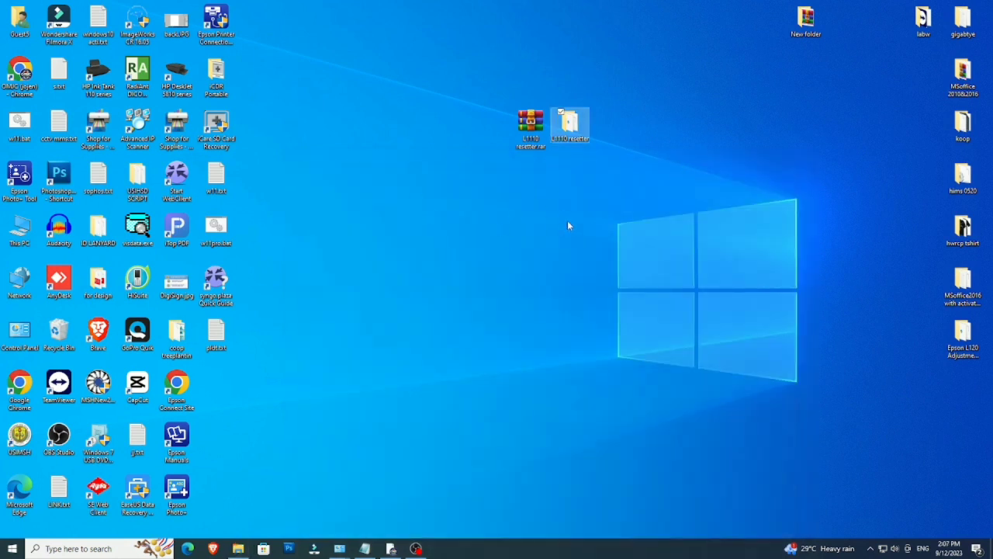
pyautogui.moveTo(446, 79); pyautogui.dragTo(633, 203)
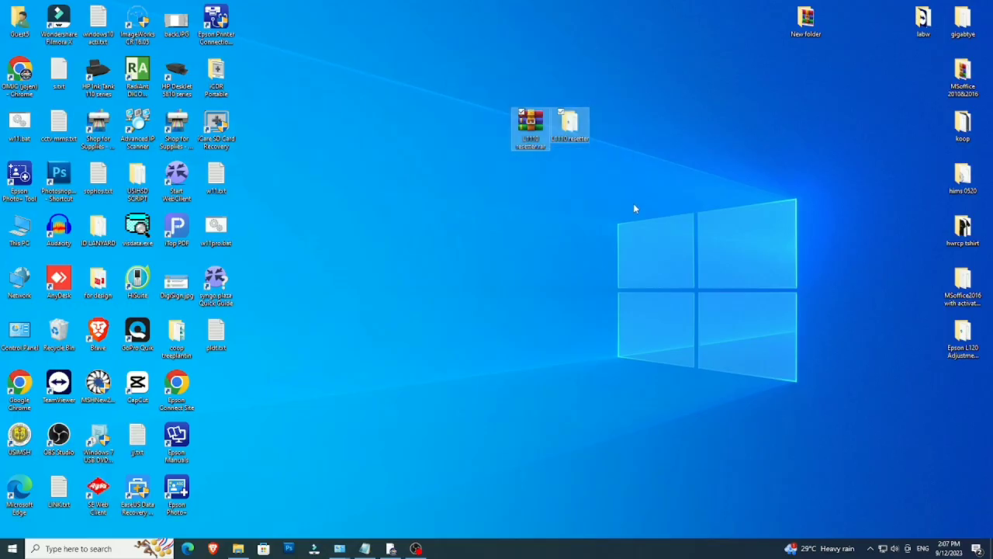